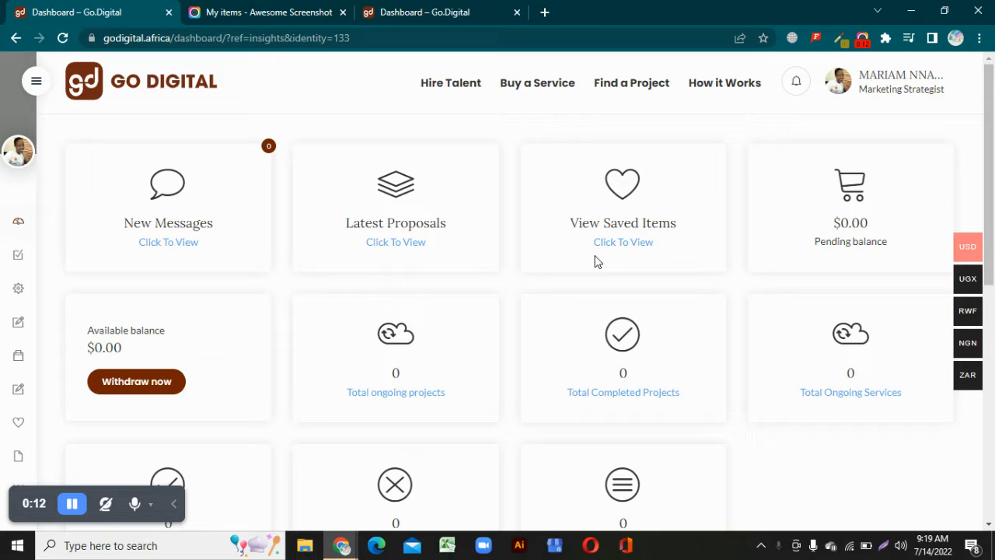
# Open the profile editing page from the account settings
pyautogui.click(876, 96)
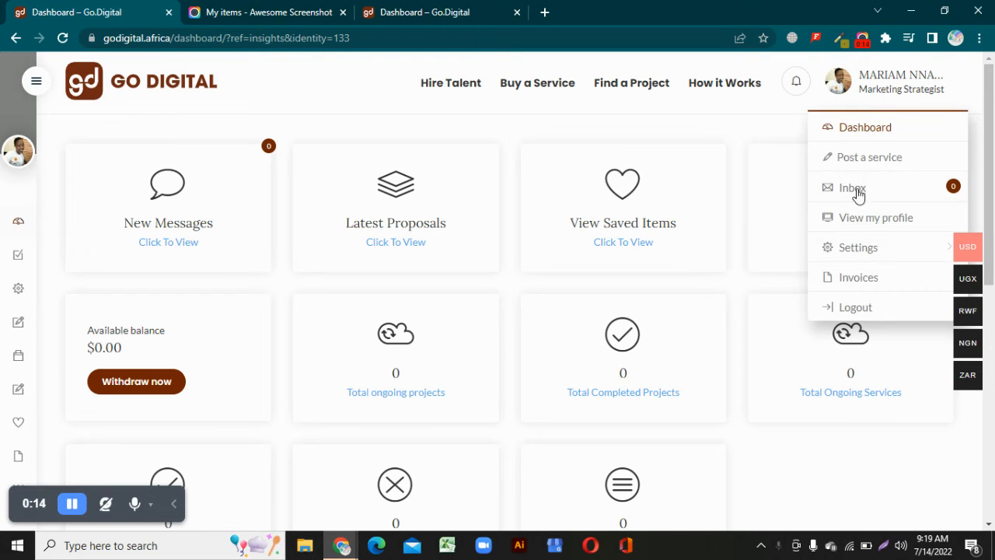
pyautogui.moveTo(851, 249)
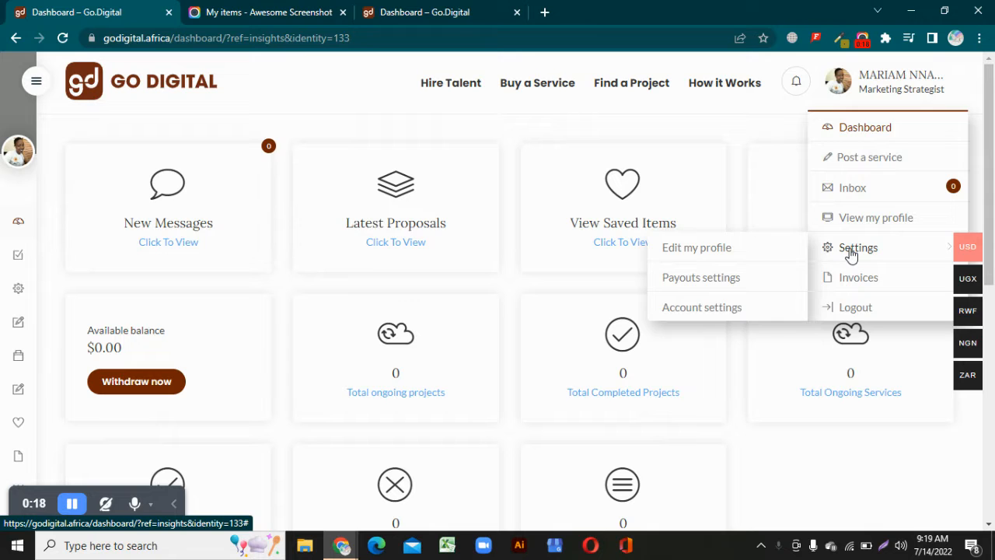
pyautogui.click(36, 84)
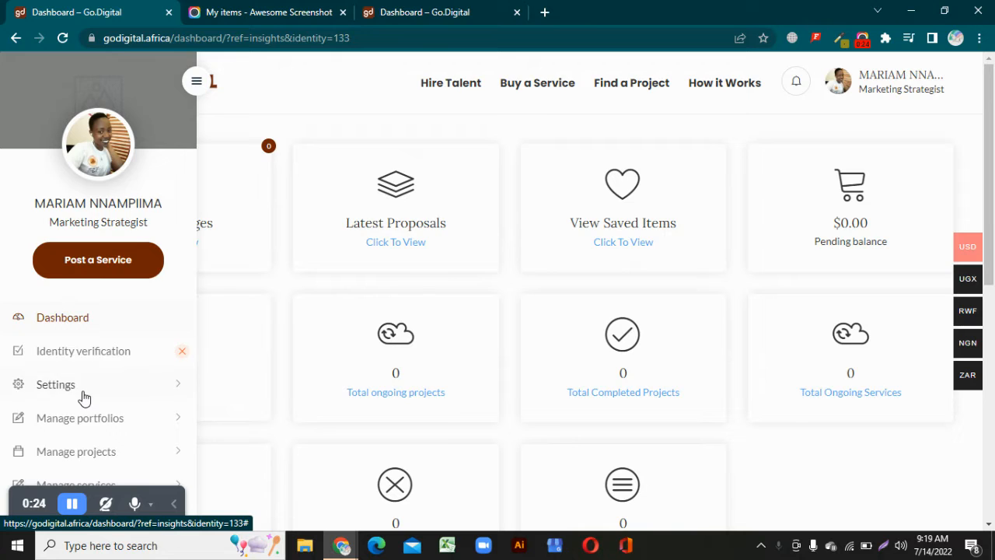
pyautogui.scroll(-1, 81, 396)
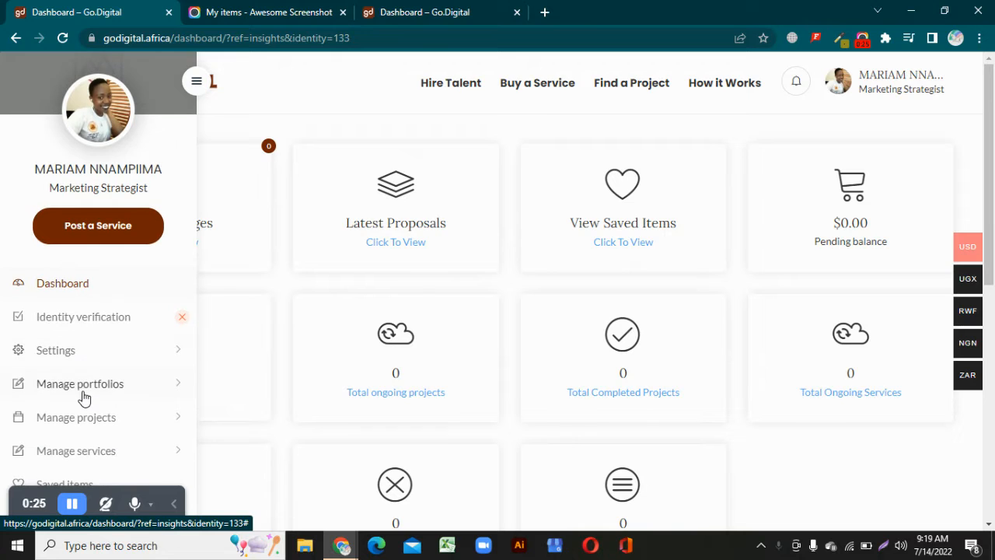
pyautogui.click(177, 351)
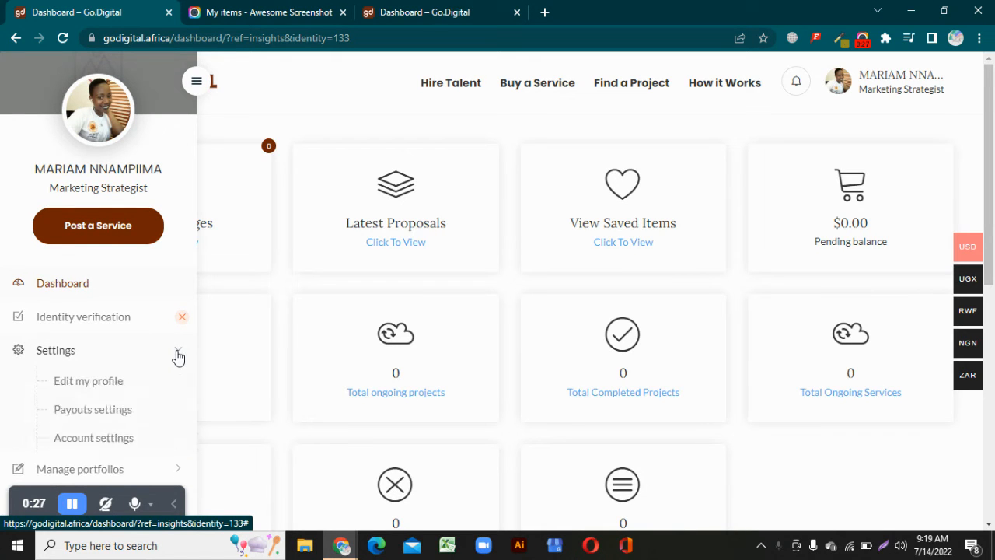
pyautogui.click(85, 386)
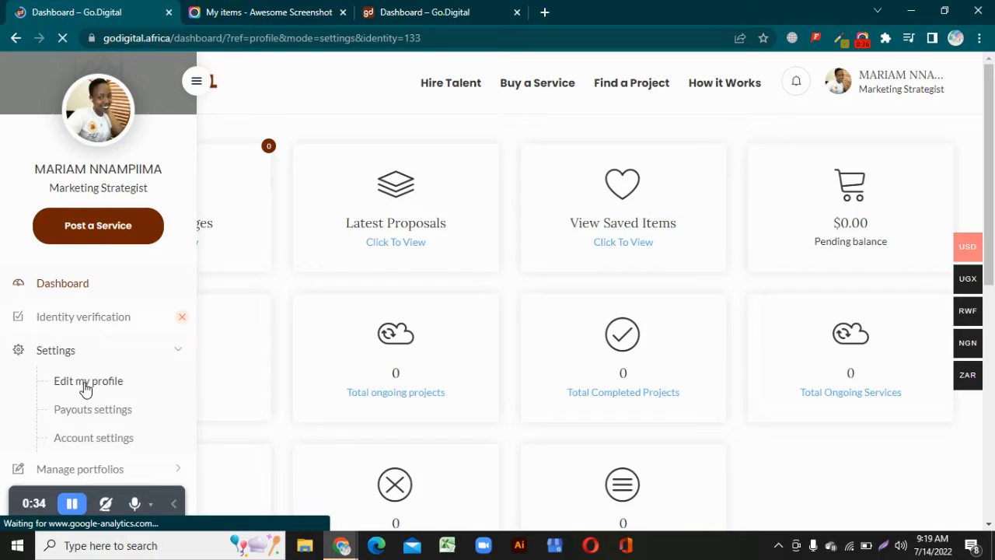
# Add a blank experience entry in the Experience & Education section of the profile
pyautogui.scroll(-1, 347, 327)
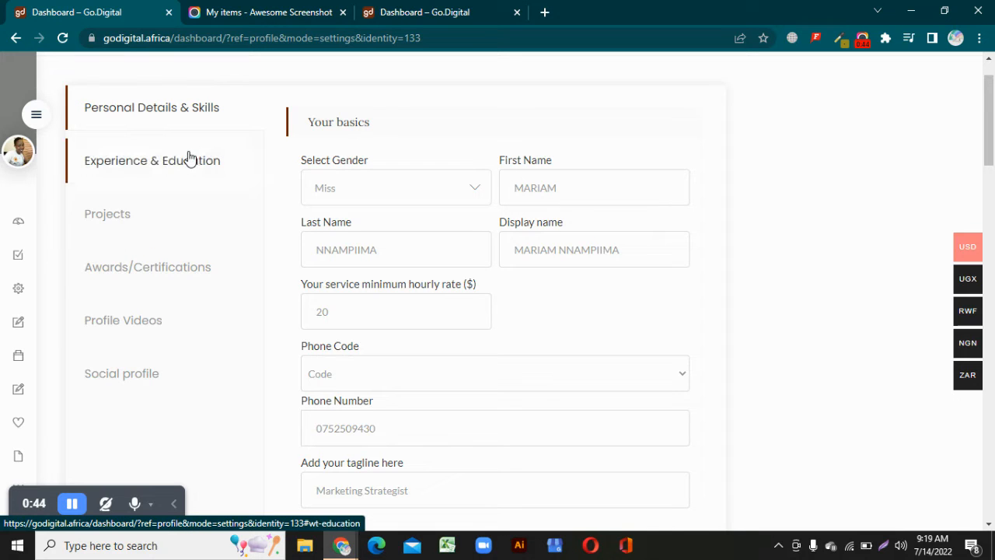
pyautogui.click(129, 171)
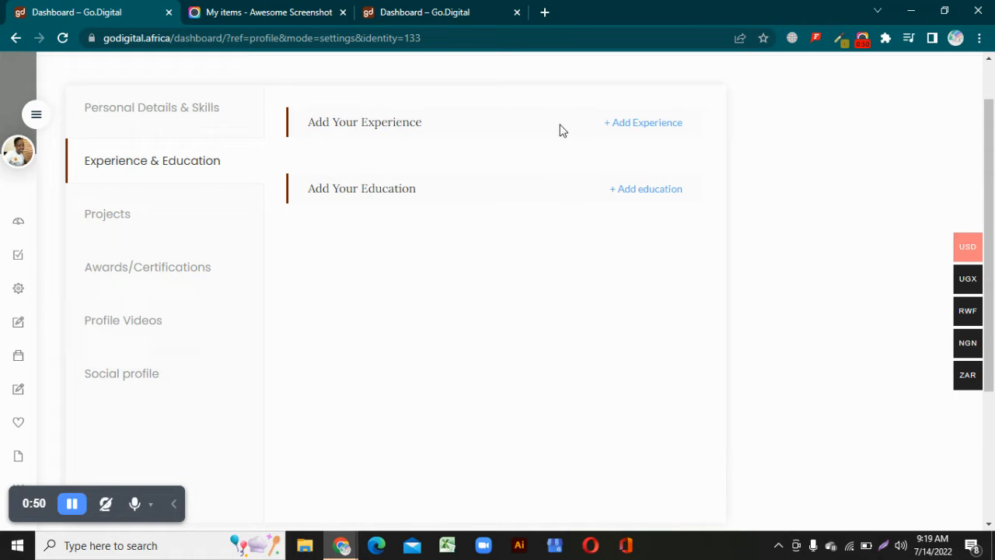
pyautogui.click(626, 125)
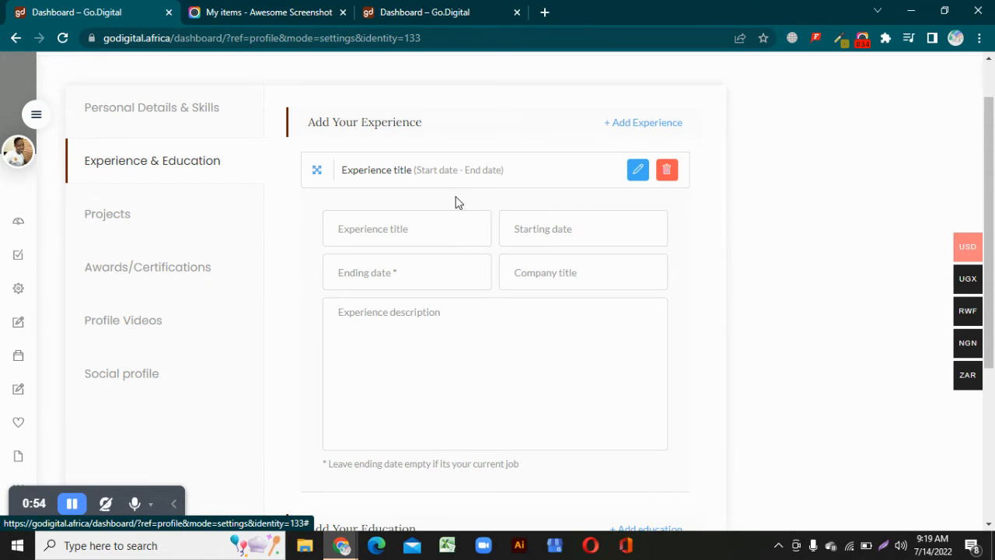
# Enter "MTN CALL CENTER EXECUTIVE" as the title of the new experience entry
pyautogui.click(403, 238)
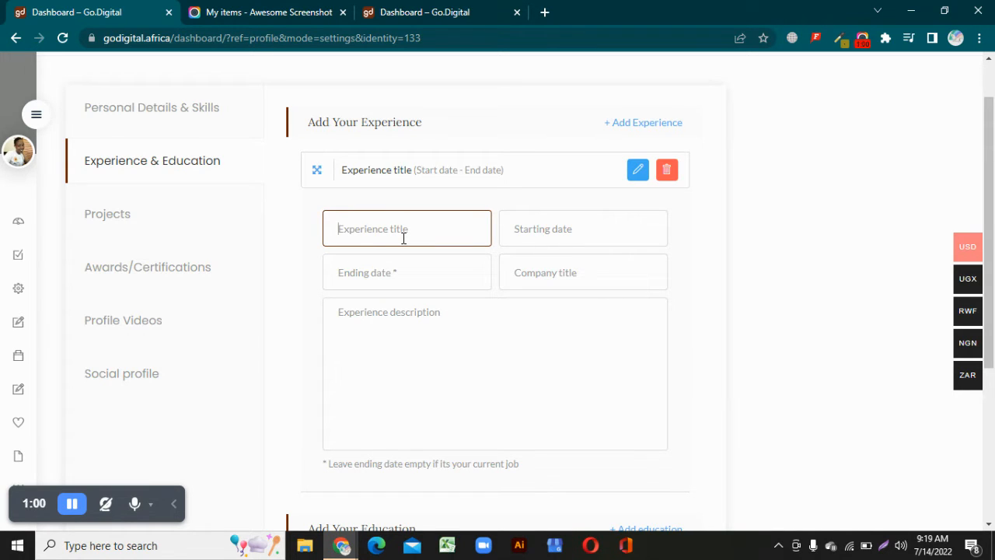
pyautogui.press('capslock')
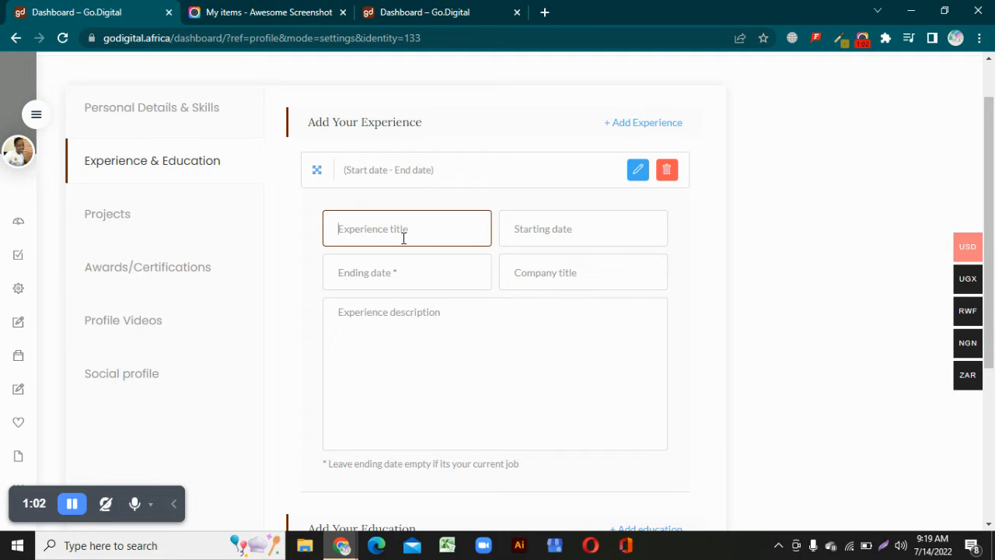
pyautogui.write('MTN C')
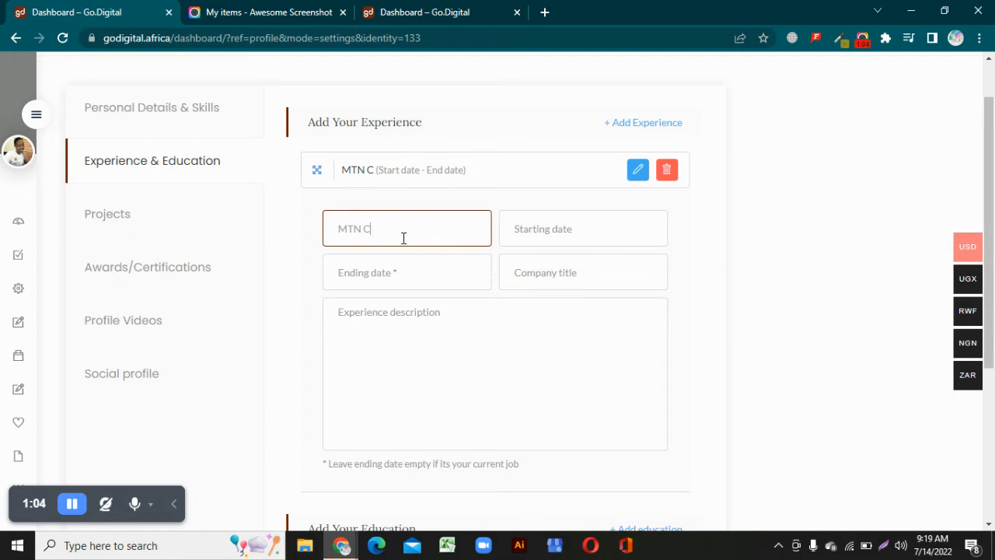
pyautogui.write('ALL CEN')
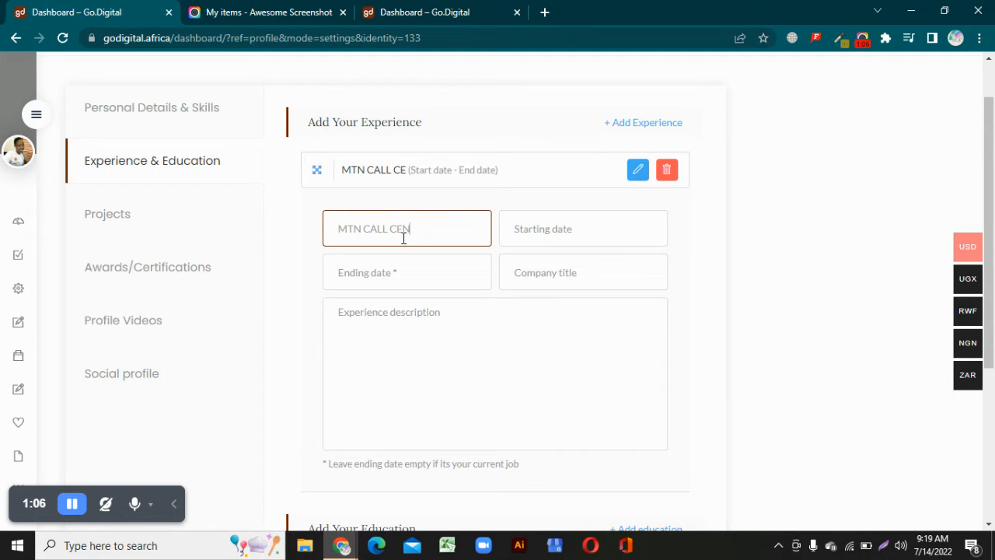
pyautogui.write('TER E')
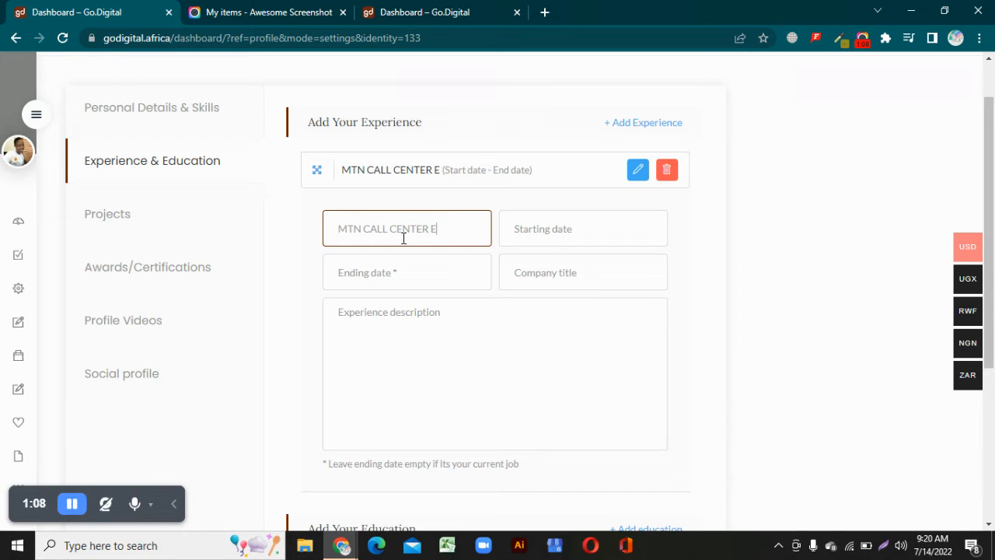
pyautogui.write('XECUT')
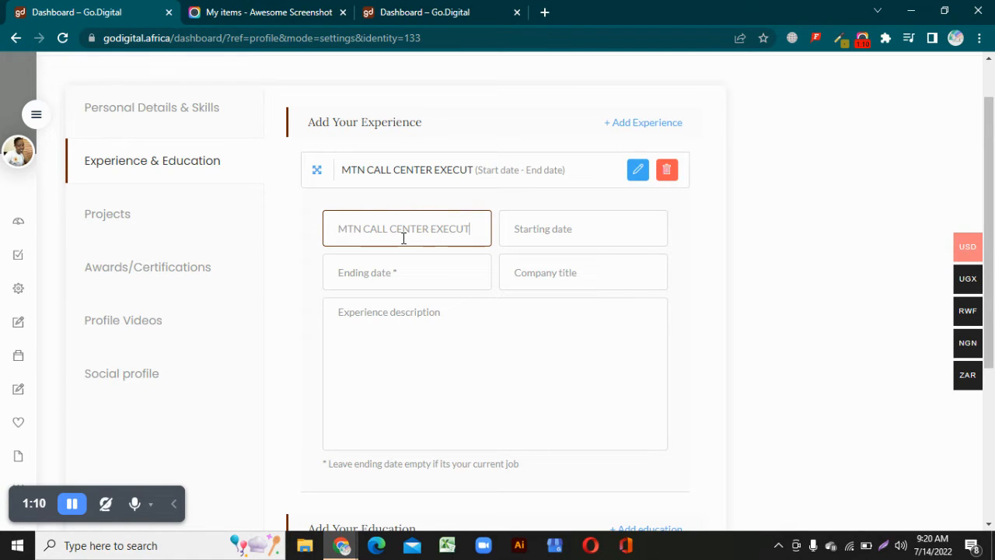
pyautogui.write('IVE')
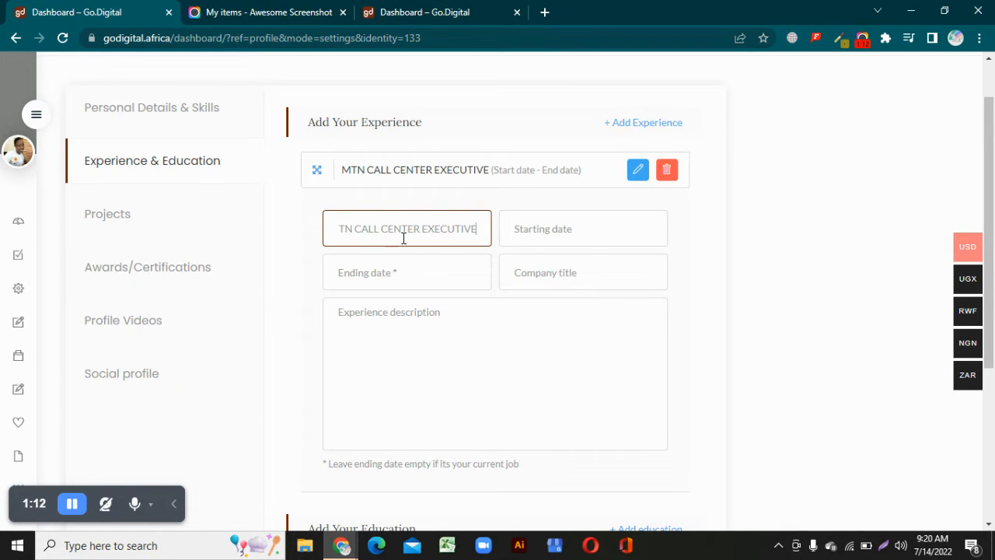
# Set the experience's starting date to 2014-07-14
pyautogui.click(544, 230)
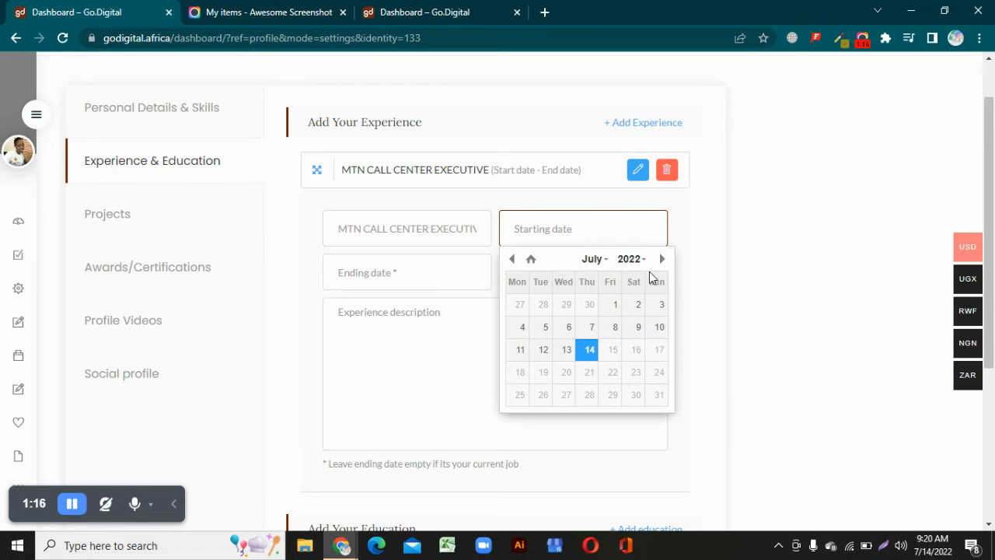
pyautogui.click(648, 263)
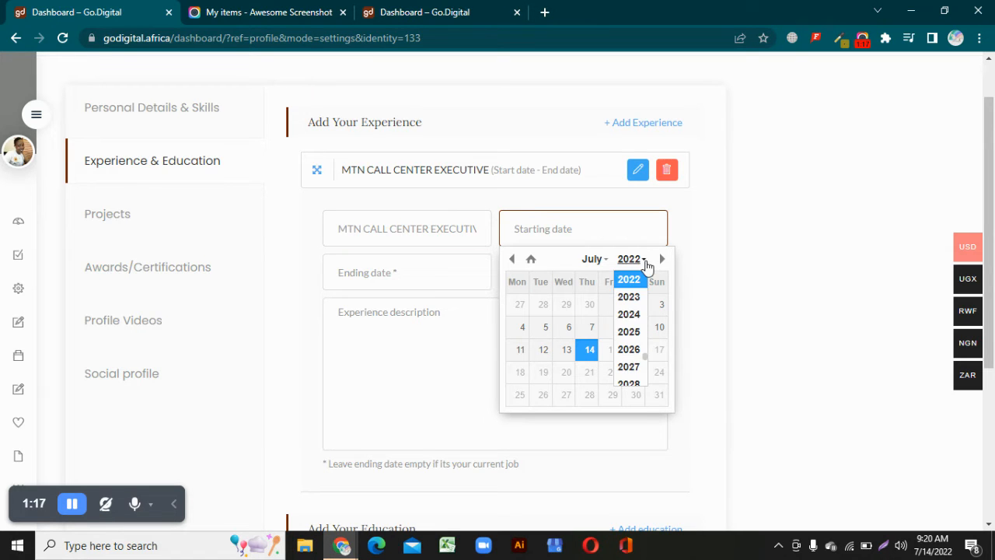
pyautogui.scroll(2, 630, 321)
pyautogui.click(629, 300)
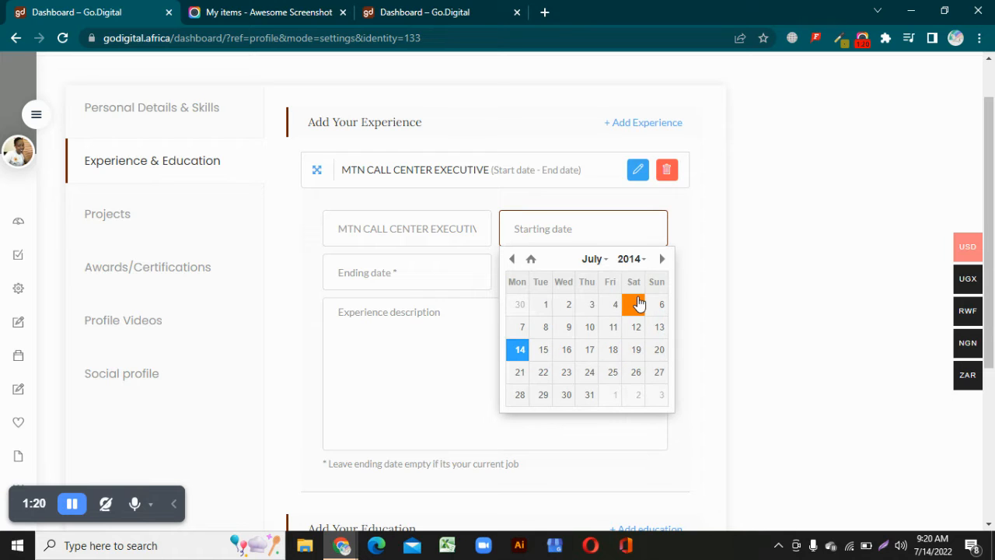
pyautogui.click(521, 351)
# Set the experience's ending date to 2017-07-14
pyautogui.click(414, 278)
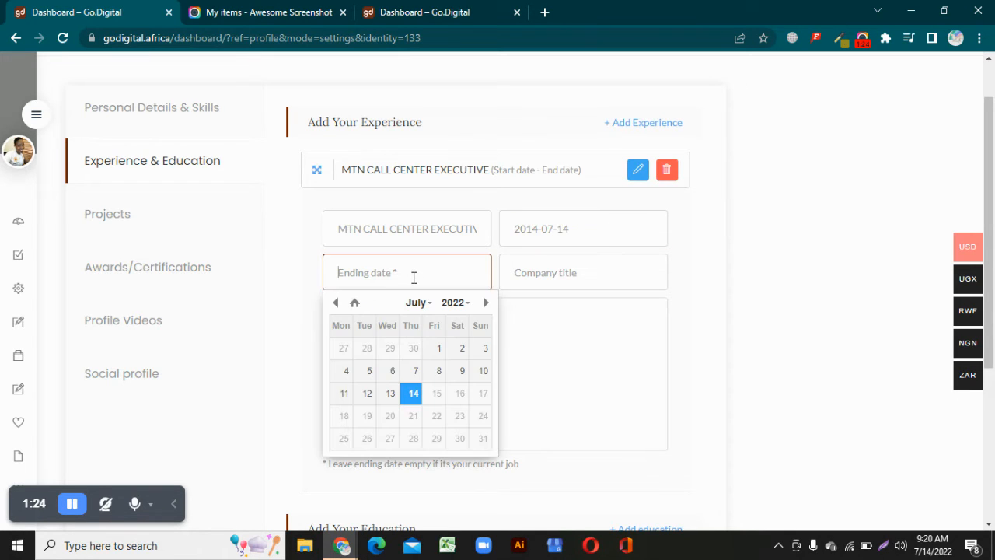
pyautogui.click(465, 307)
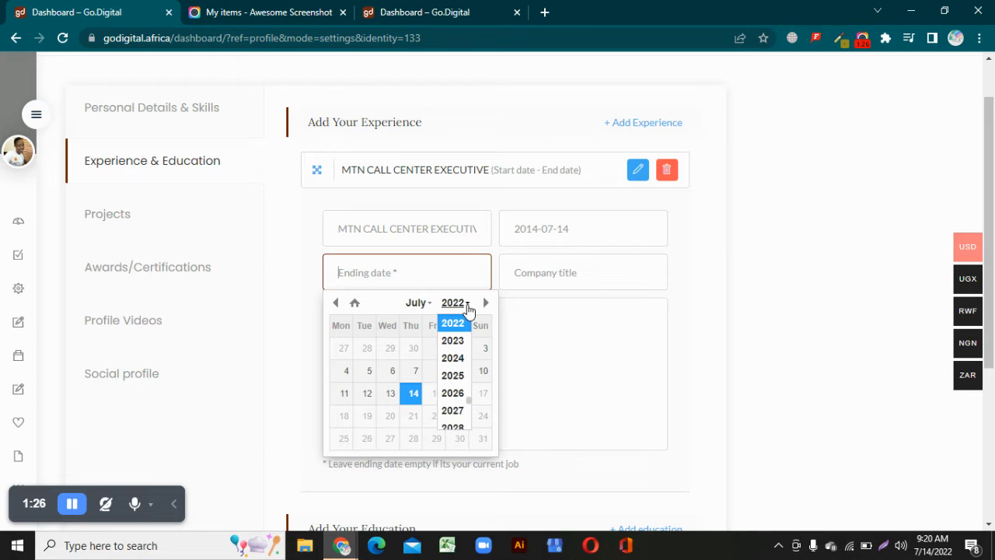
pyautogui.scroll(3, 460, 346)
pyautogui.scroll(-1, 457, 356)
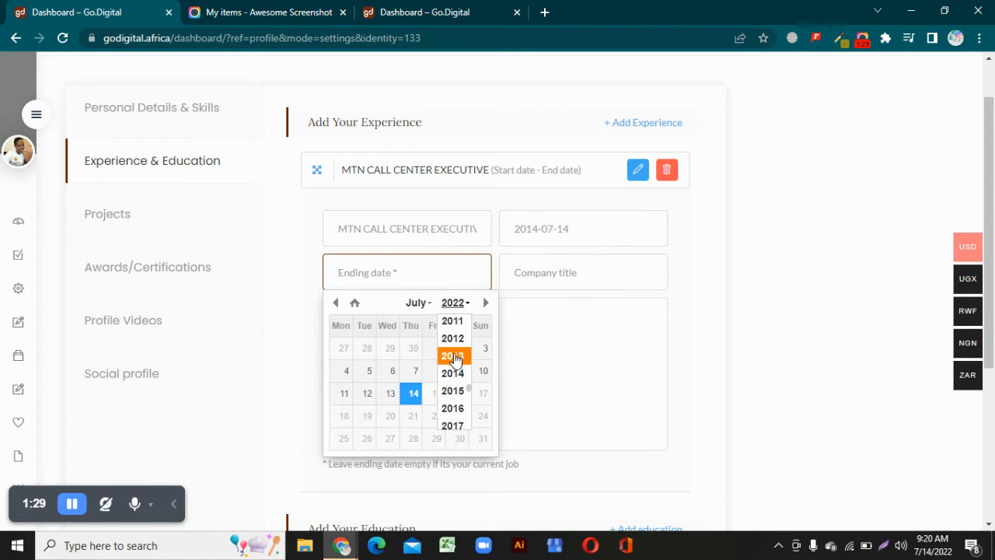
pyautogui.click(452, 425)
pyautogui.click(436, 393)
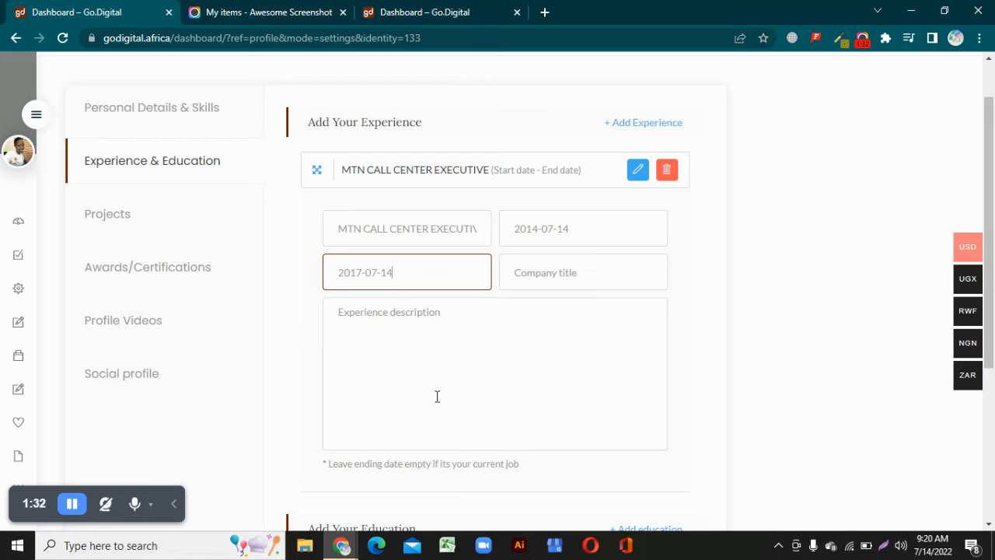
# Enter "MTN LIMITED" as the company title of the experience entry
pyautogui.click(563, 276)
pyautogui.write('M')
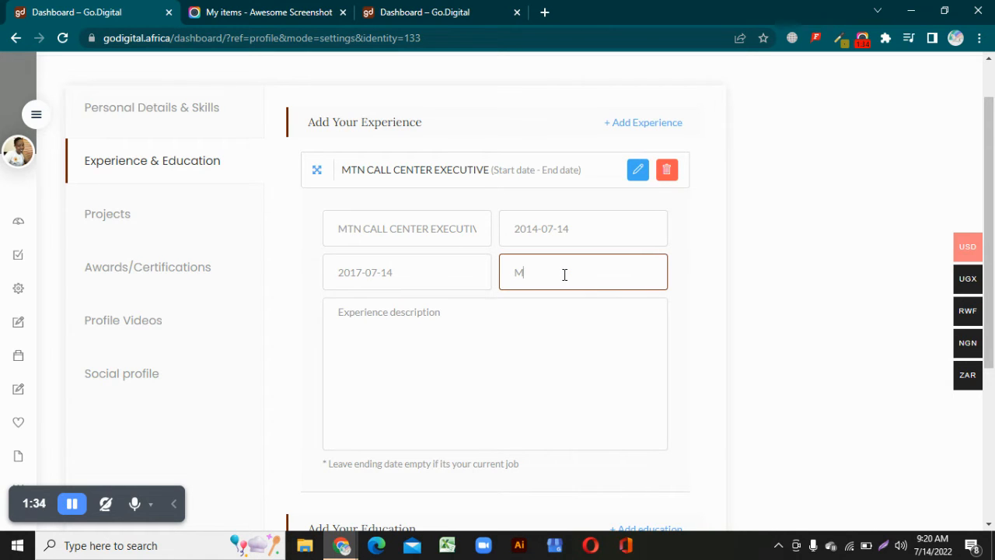
pyautogui.write('TN LIMITED')
# Write the experience description's first two lines: "Makng calls to service providers" and "making calls to the clinets"
pyautogui.click(457, 307)
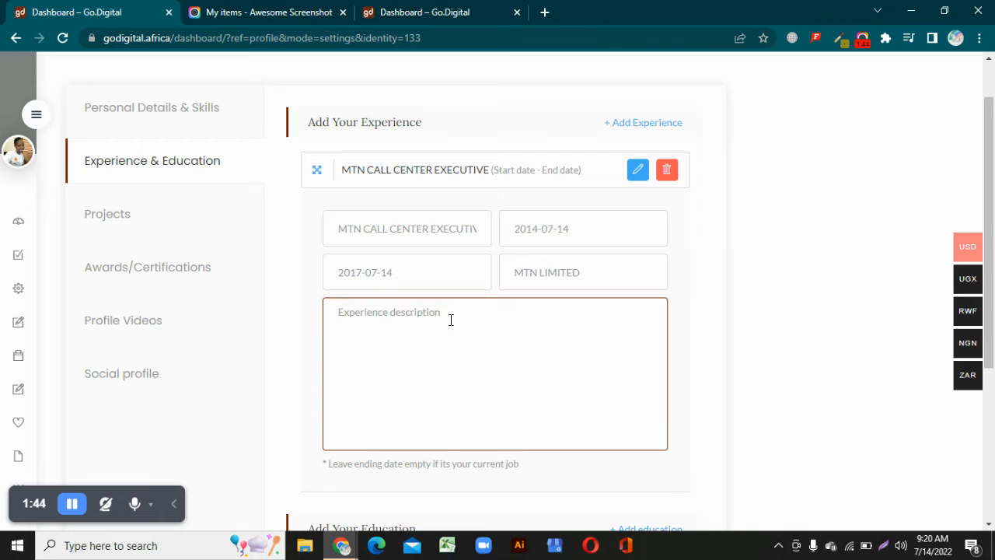
pyautogui.write('Makng calls to')
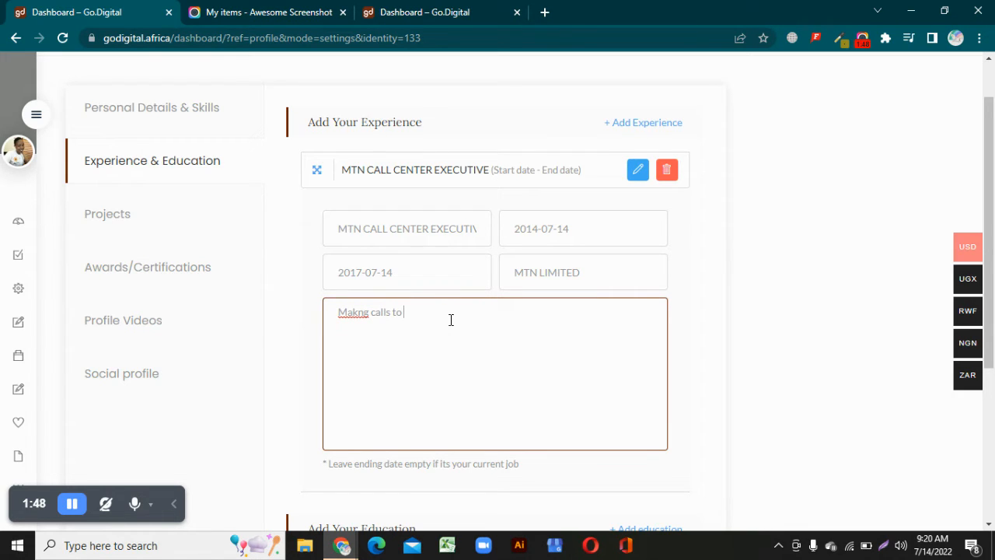
pyautogui.write(' service ')
pyautogui.write('pr')
pyautogui.write('oviders ')
pyautogui.write('making ca')
pyautogui.write('lls to')
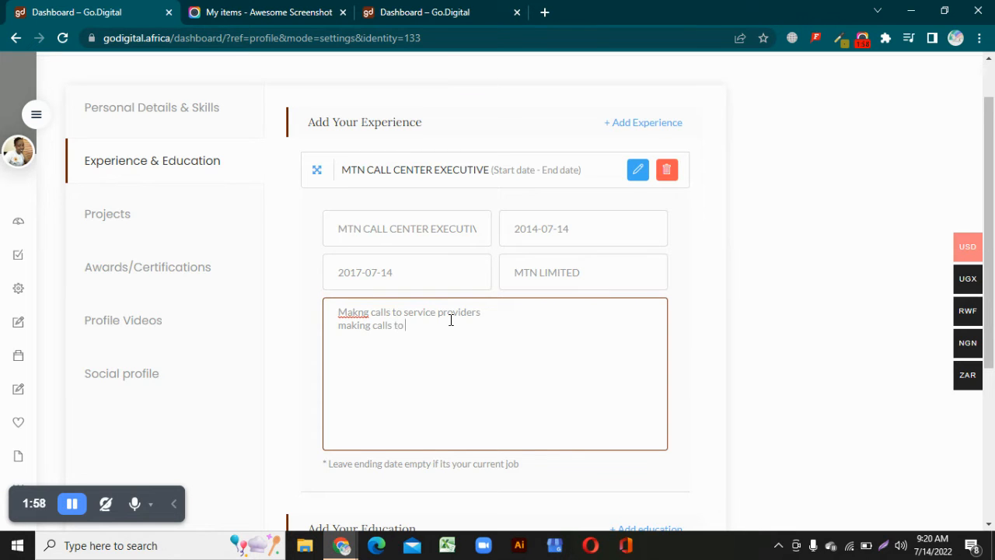
pyautogui.write(' the clinets')
pyautogui.press('Return')
# Add "receiving calls" as the description's third line and correct the misspelled words to "Making" and "clients"
pyautogui.write('receiivng for')
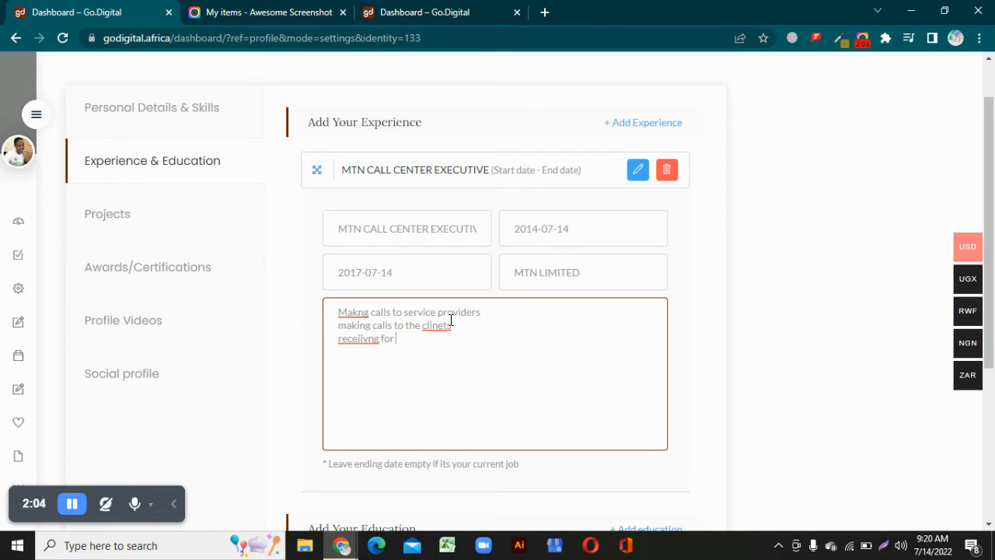
pyautogui.press('BackSpace')
pyautogui.press('BackSpace')
pyautogui.press('BackSpace')
pyautogui.press('BackSpace')
pyautogui.press('BackSpace')
pyautogui.press('BackSpace')
pyautogui.press('BackSpace')
pyautogui.write('ing ca')
pyautogui.press('BackSpace')
pyautogui.click(358, 312)
pyautogui.write('i')
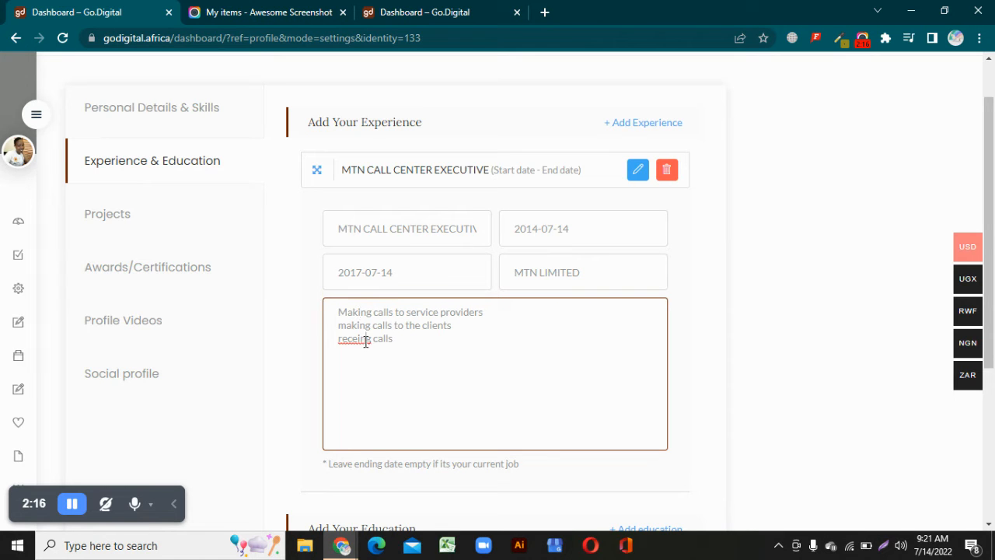
pyautogui.click(361, 342)
pyautogui.write('vi')
# Add an education entry with the degree title "bachelors in communication"
pyautogui.scroll(-3, 369, 349)
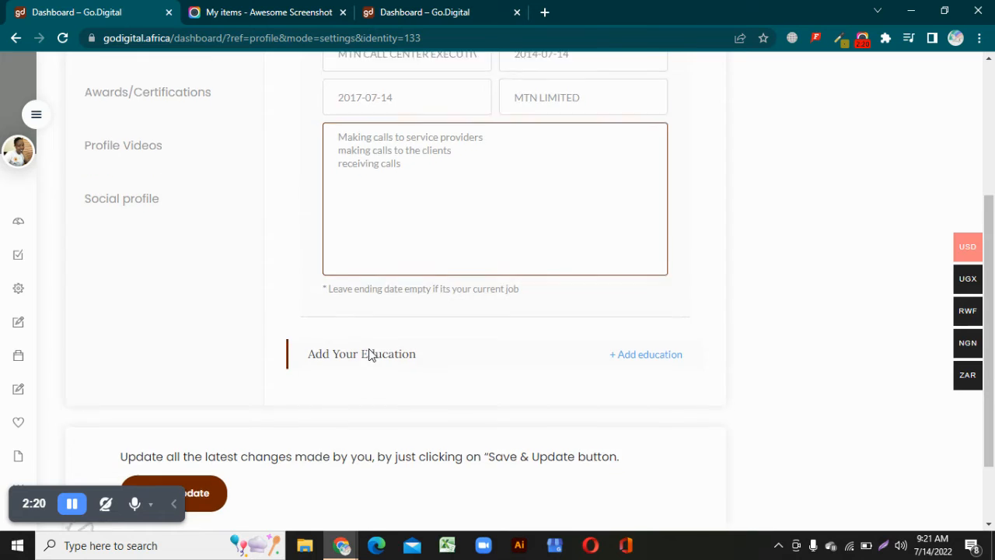
pyautogui.scroll(-1, 370, 354)
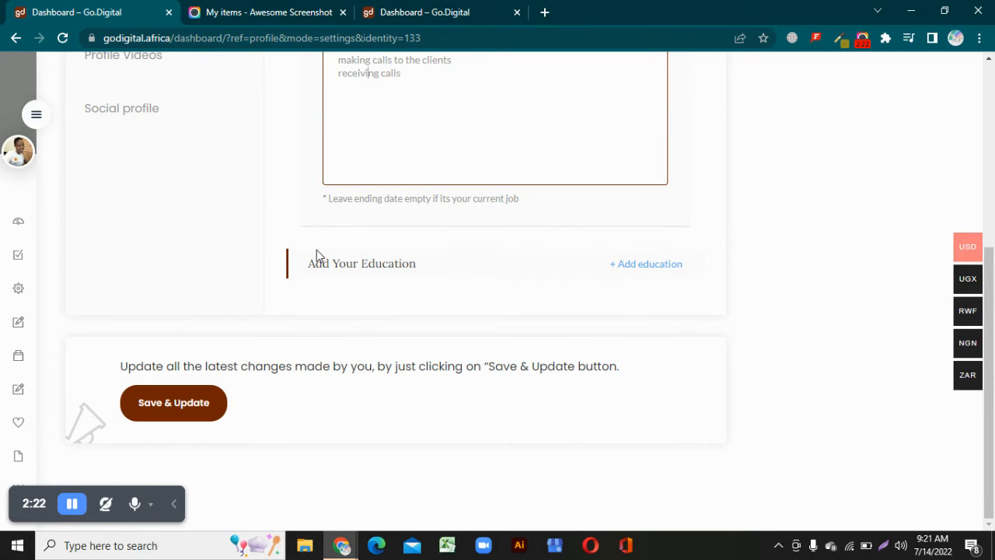
pyautogui.click(632, 272)
pyautogui.scroll(-2, 575, 311)
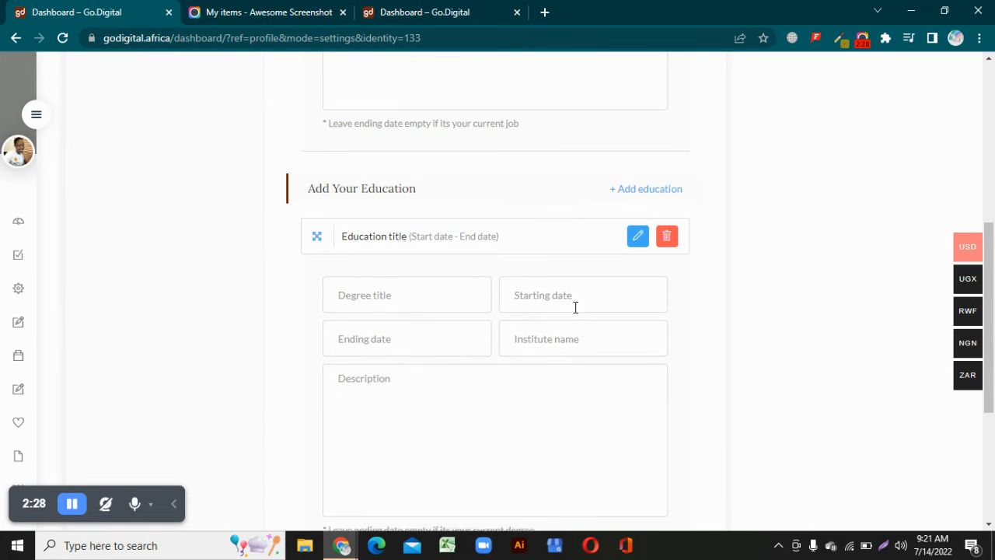
pyautogui.click(439, 225)
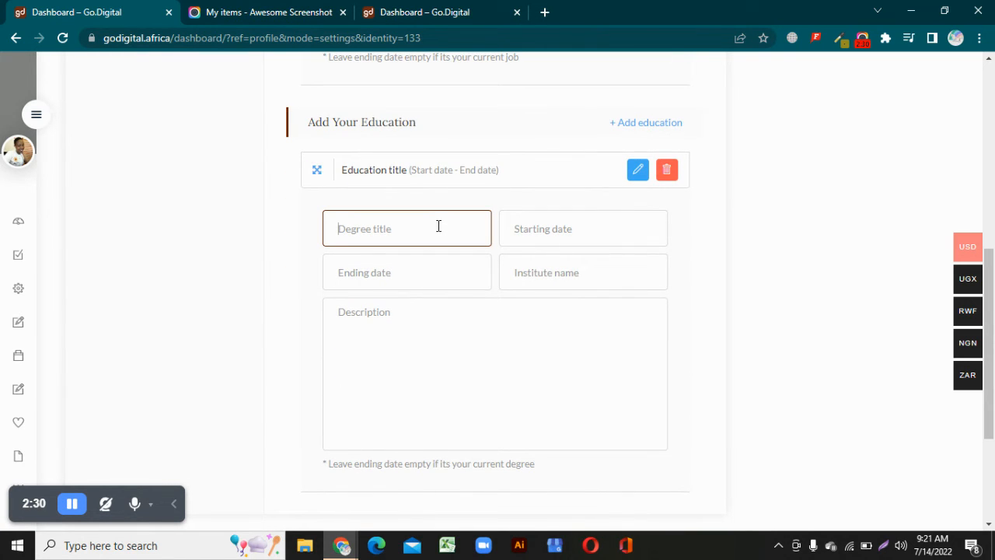
pyautogui.write('bachelors in communication')
# Review the education entry's starting date, ending date, institute name and description fields without filling them in
pyautogui.click(546, 233)
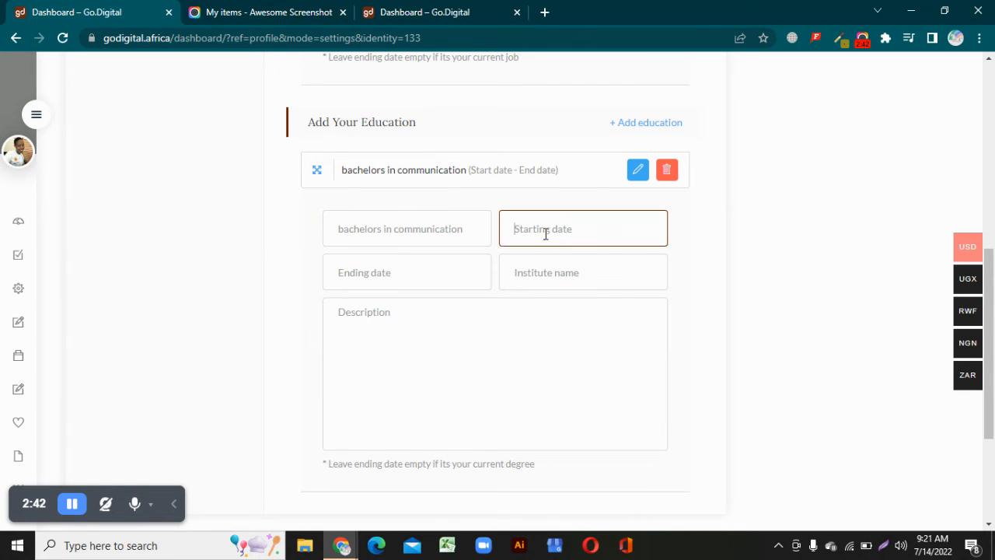
pyautogui.click(402, 276)
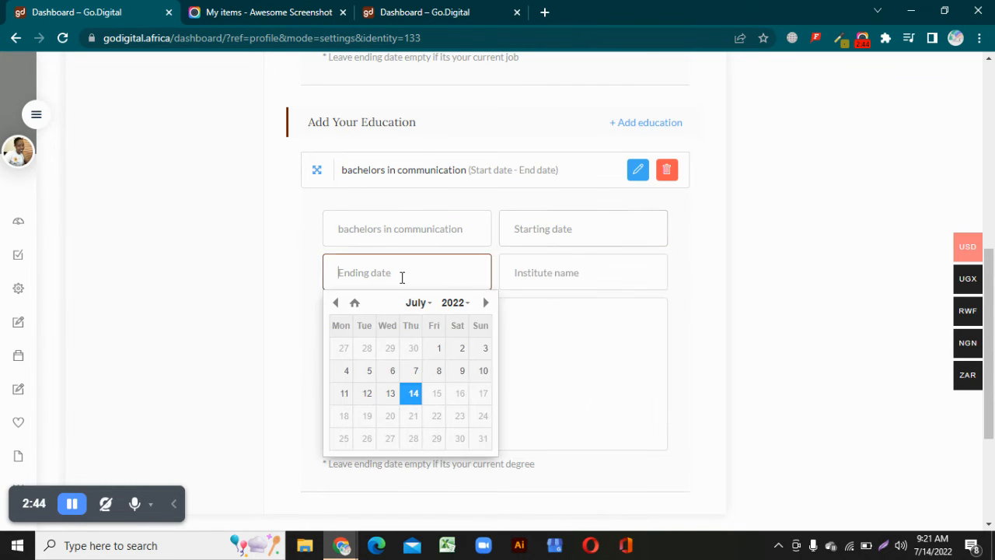
pyautogui.click(558, 275)
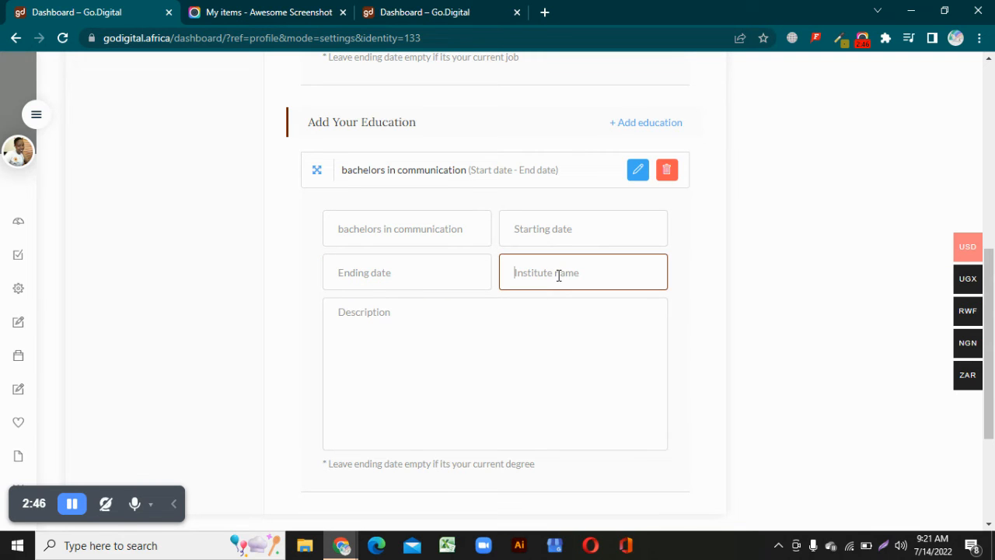
pyautogui.scroll(-1, 558, 275)
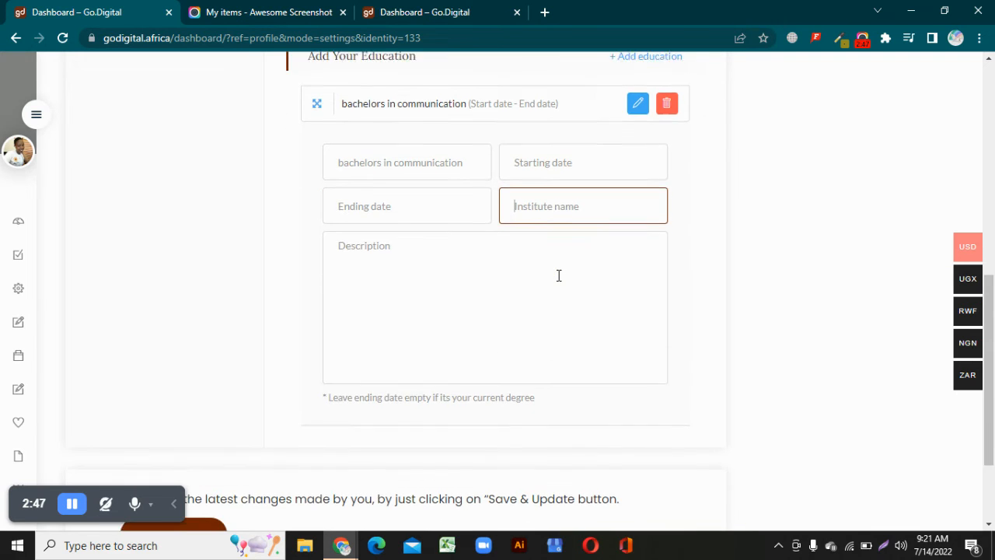
pyautogui.click(360, 230)
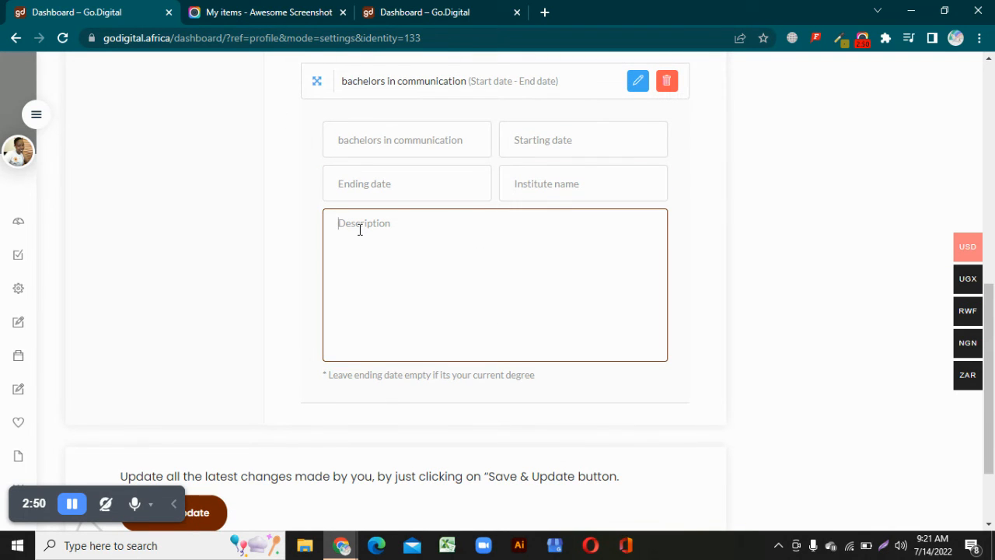
pyautogui.scroll(-1, 360, 231)
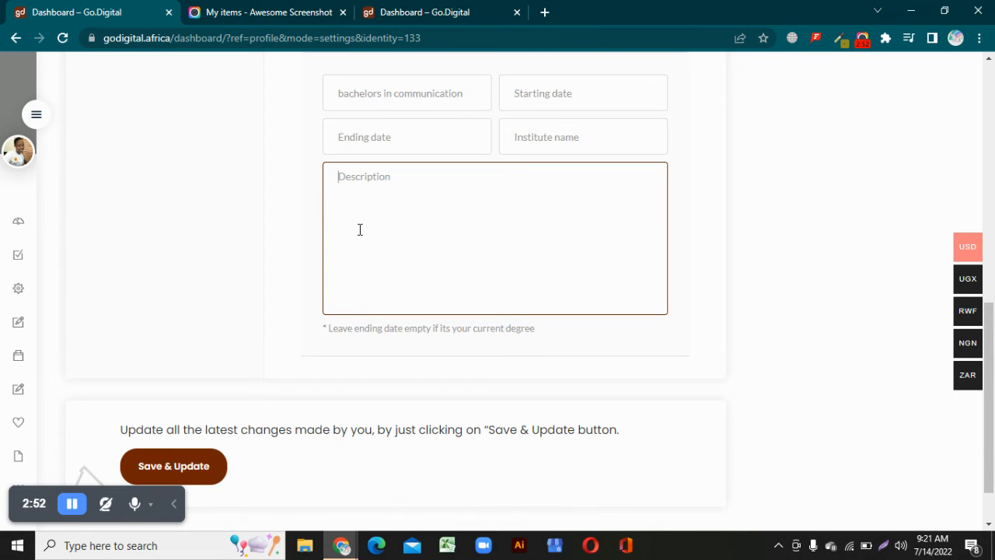
pyautogui.scroll(-1, 360, 229)
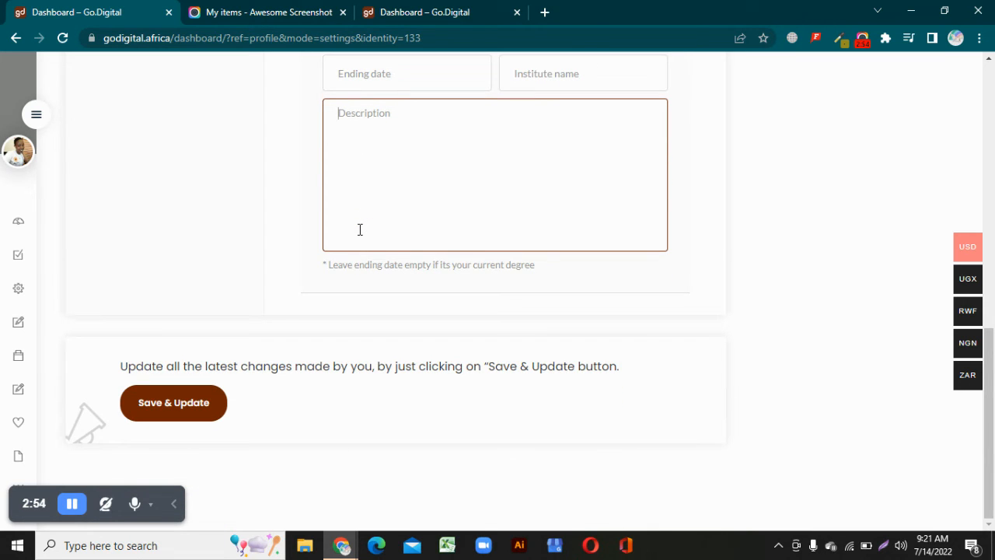
# Add a blank entry in the Projects section and expand it to review its title, URL and file upload fields
pyautogui.scroll(7, 359, 229)
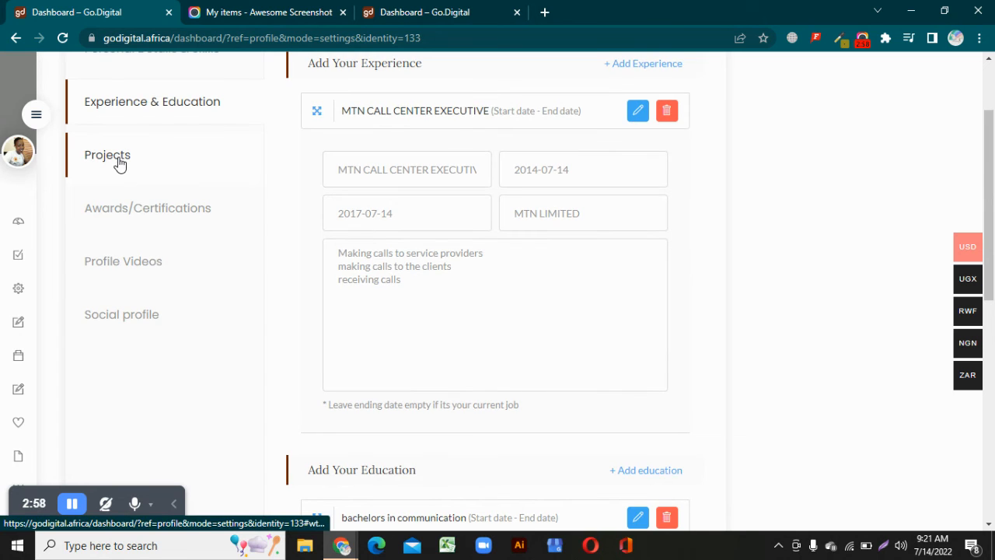
pyautogui.click(118, 162)
pyautogui.scroll(1, 482, 162)
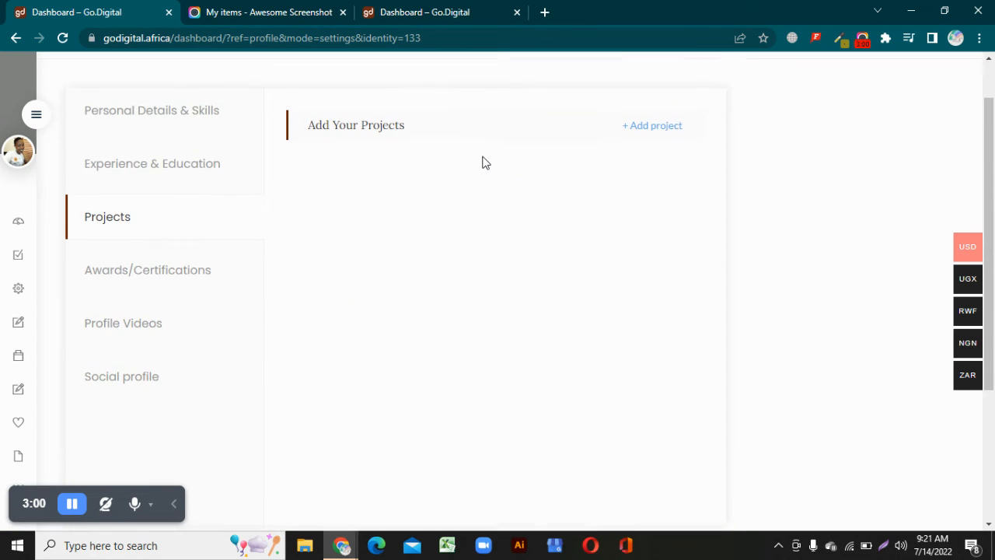
pyautogui.click(643, 137)
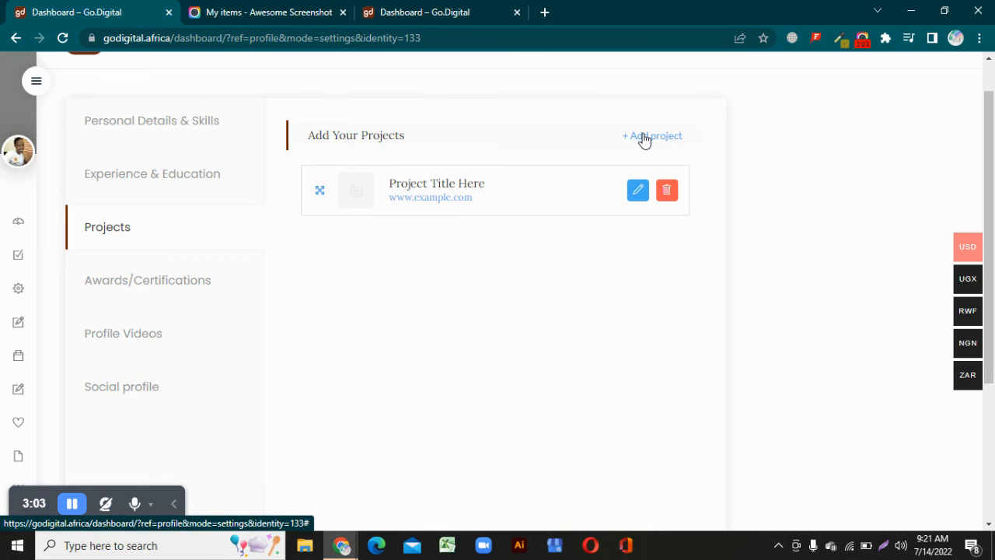
pyautogui.click(637, 194)
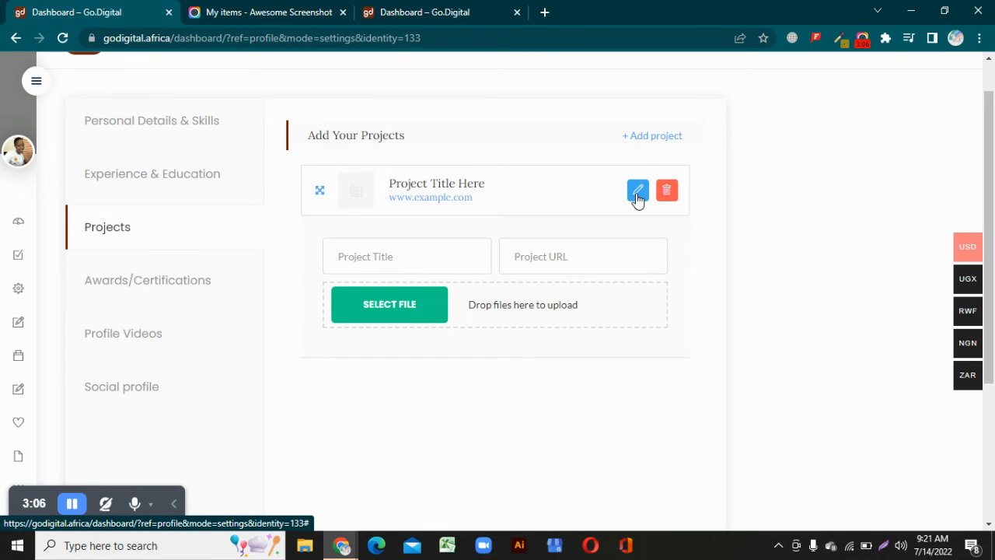
pyautogui.click(405, 256)
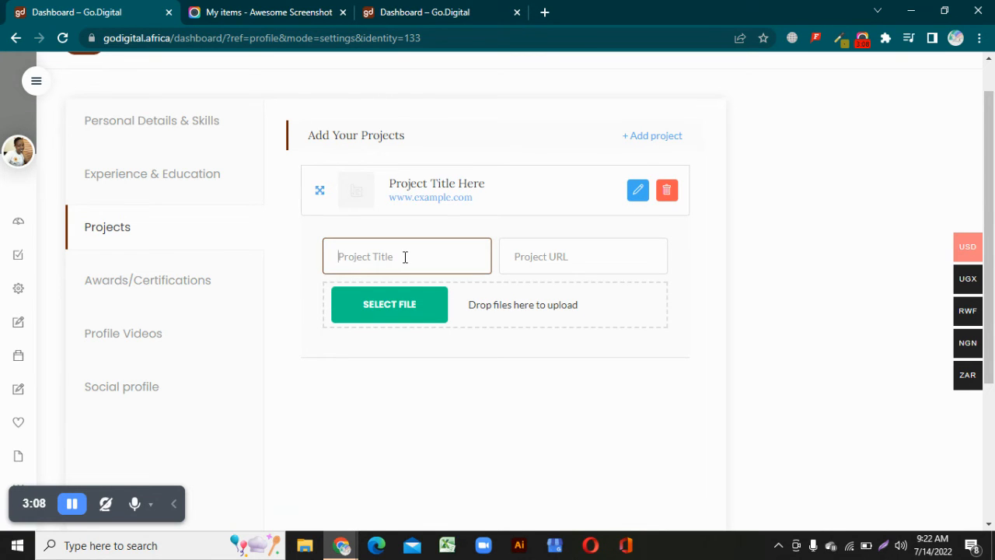
pyautogui.scroll(-1, 405, 256)
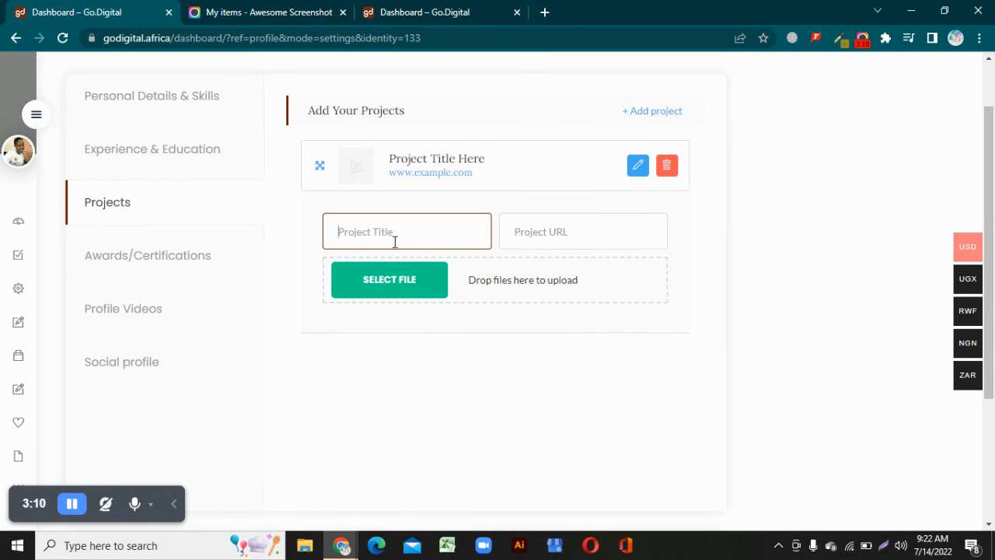
pyautogui.click(562, 231)
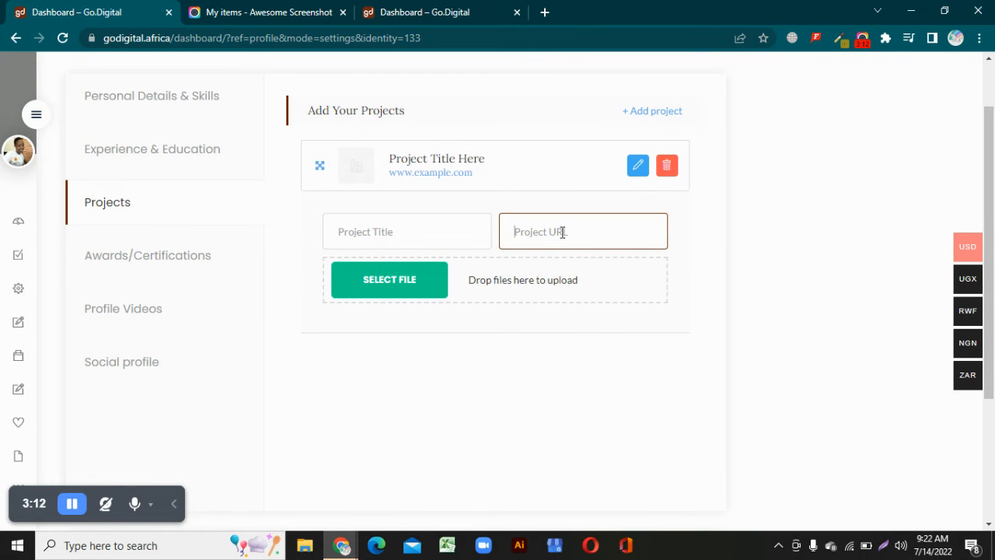
pyautogui.scroll(-1, 562, 233)
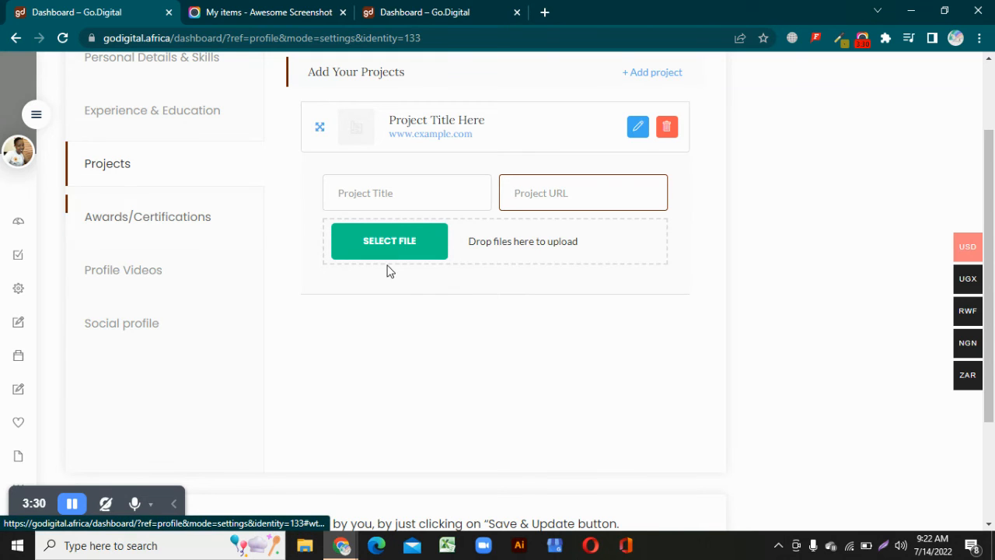
# Add a blank entry in the Awards/Certifications section and review its title and date fields, leaving them empty
pyautogui.click(177, 232)
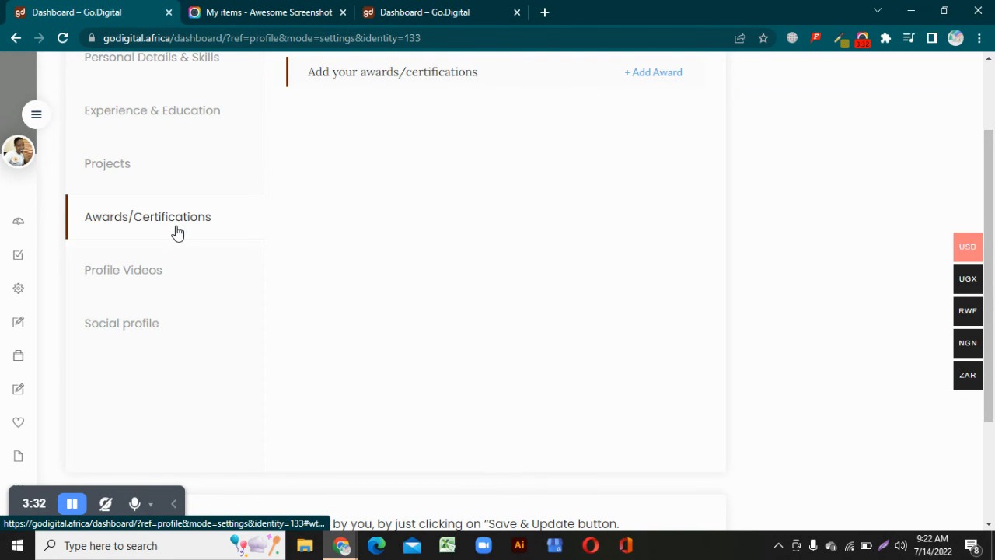
pyautogui.scroll(2, 489, 192)
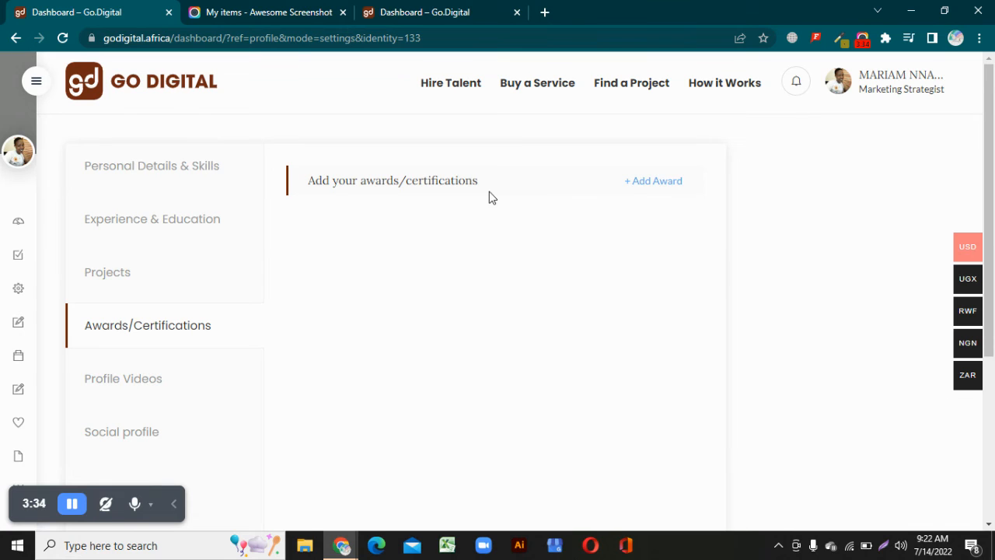
pyautogui.click(665, 182)
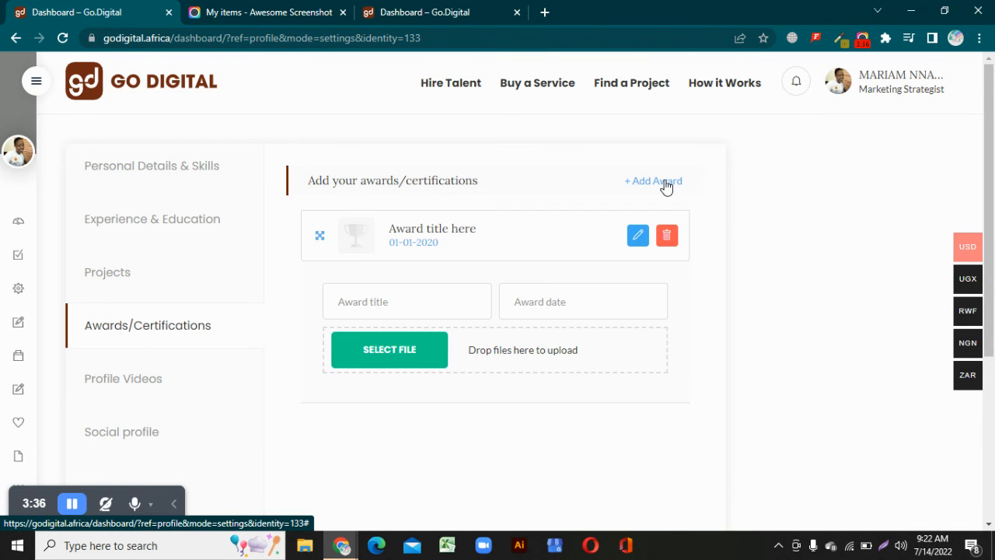
pyautogui.scroll(-1, 397, 307)
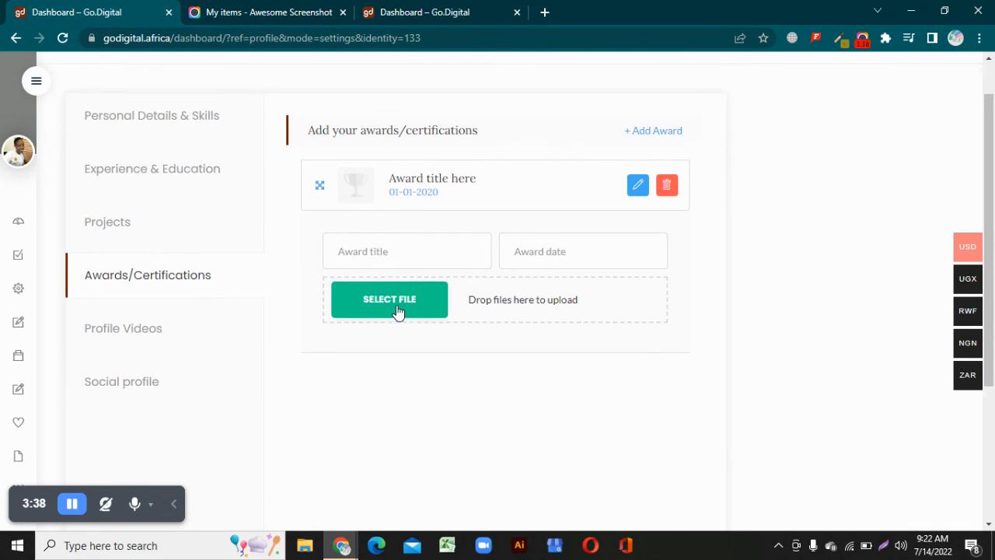
pyautogui.click(406, 250)
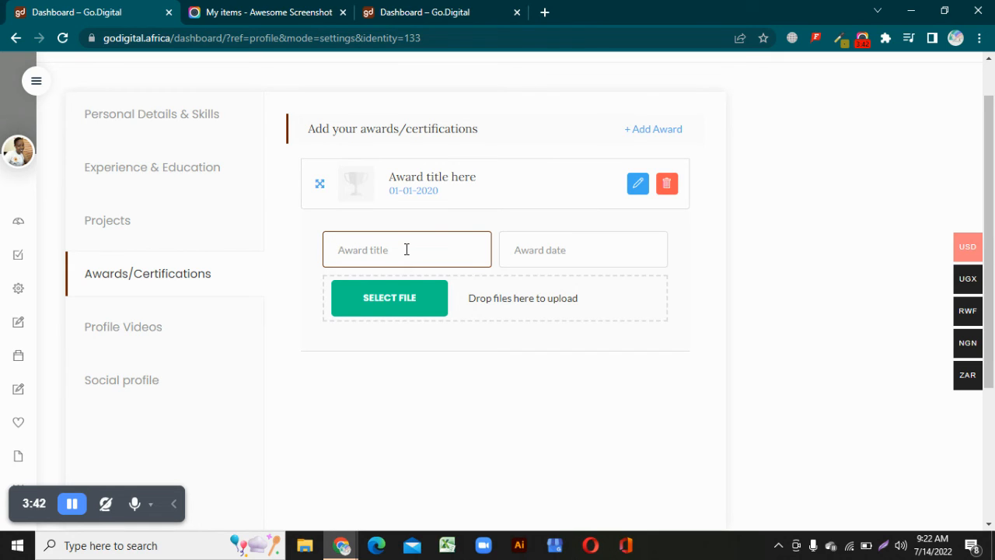
pyautogui.click(548, 260)
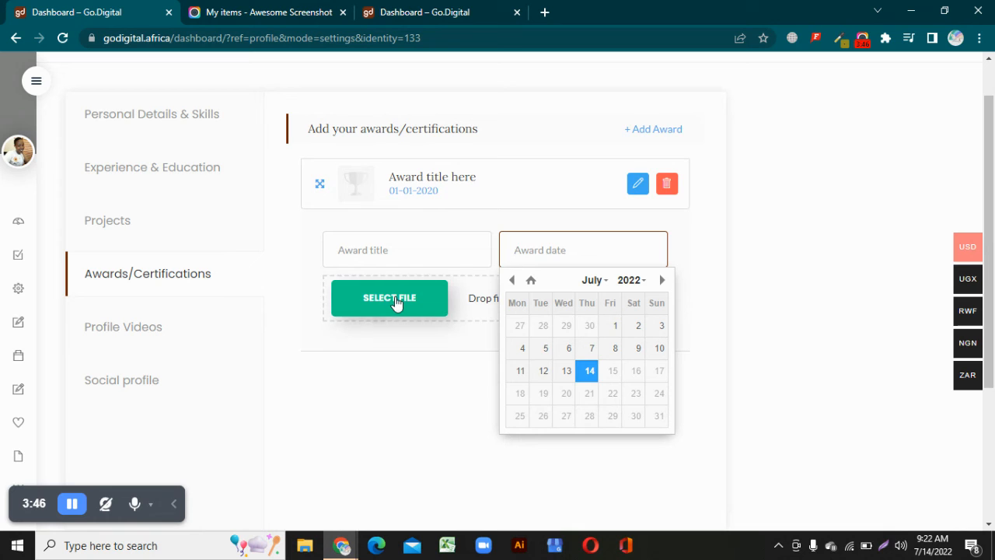
pyautogui.click(389, 357)
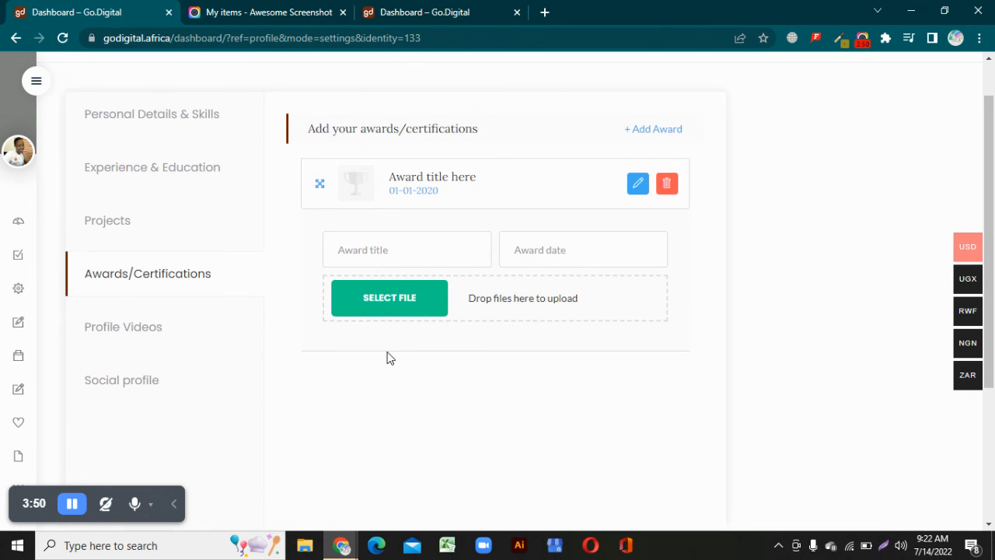
# Open the Profile Videos section and go to its empty video URL field
pyautogui.scroll(-1, 390, 357)
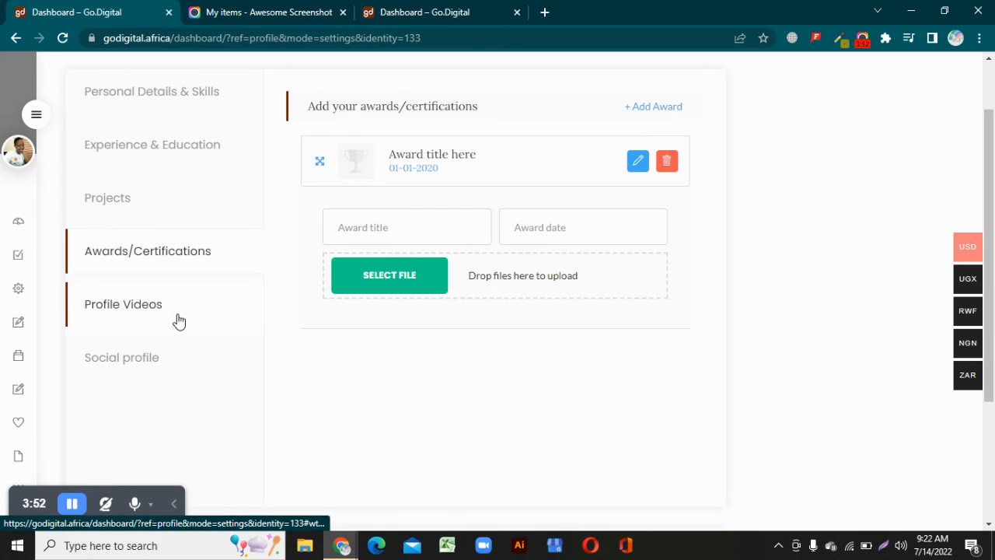
pyautogui.click(125, 310)
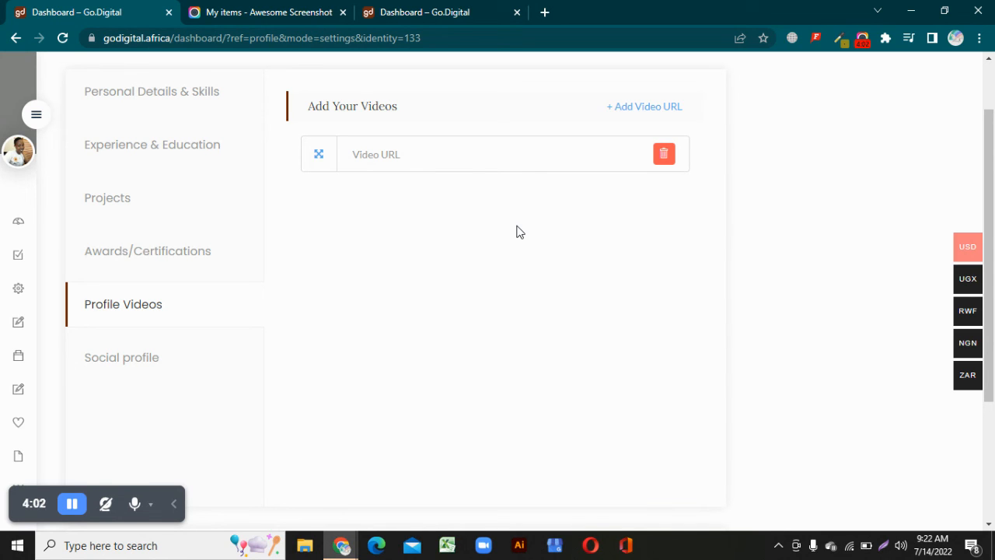
pyautogui.click(427, 157)
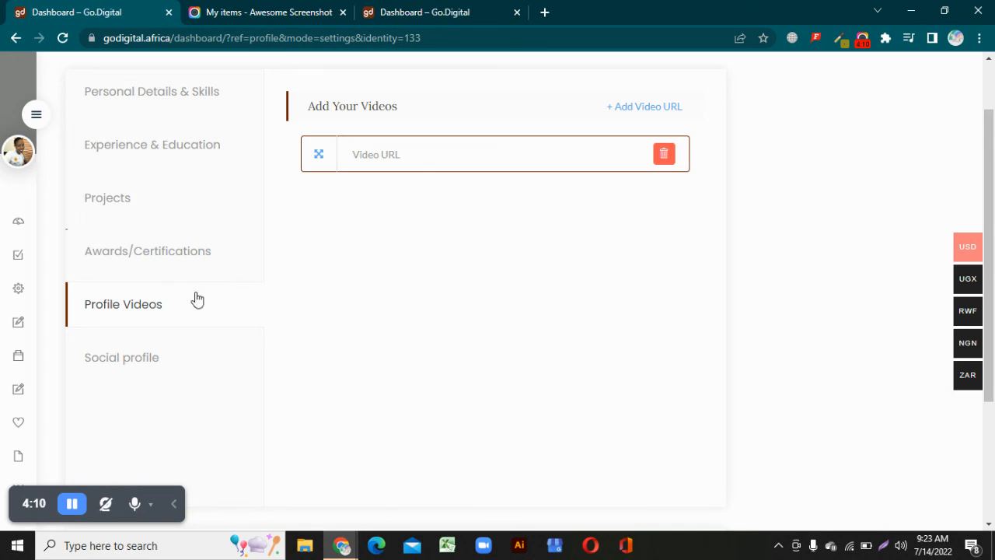
# Open the Social profile section to view its link fields, and save all the profile changes
pyautogui.click(151, 358)
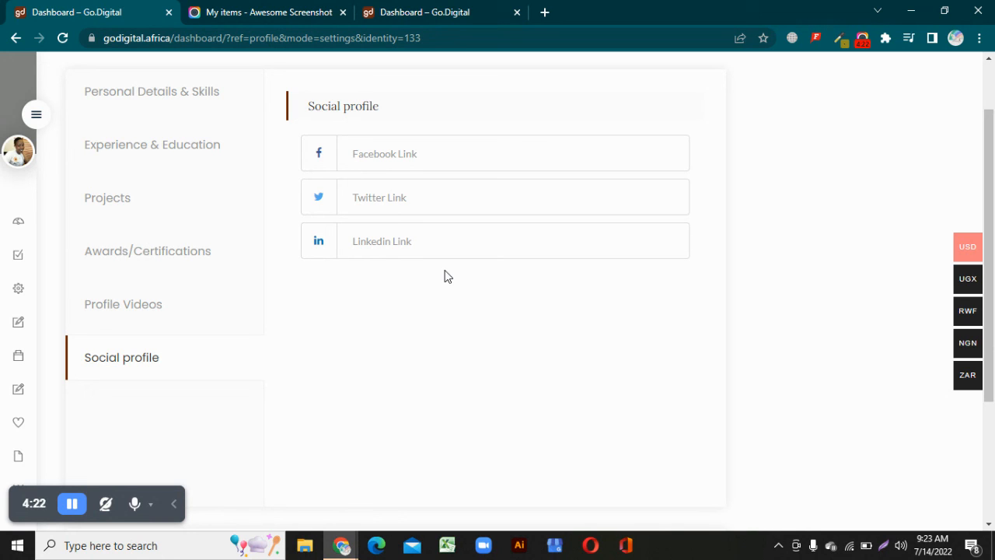
pyautogui.scroll(-2, 447, 275)
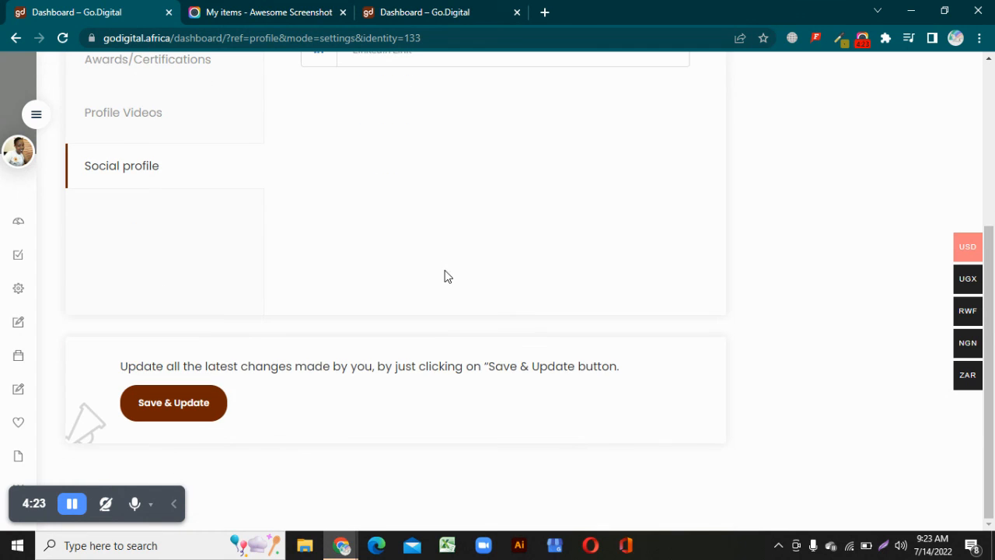
pyautogui.click(171, 404)
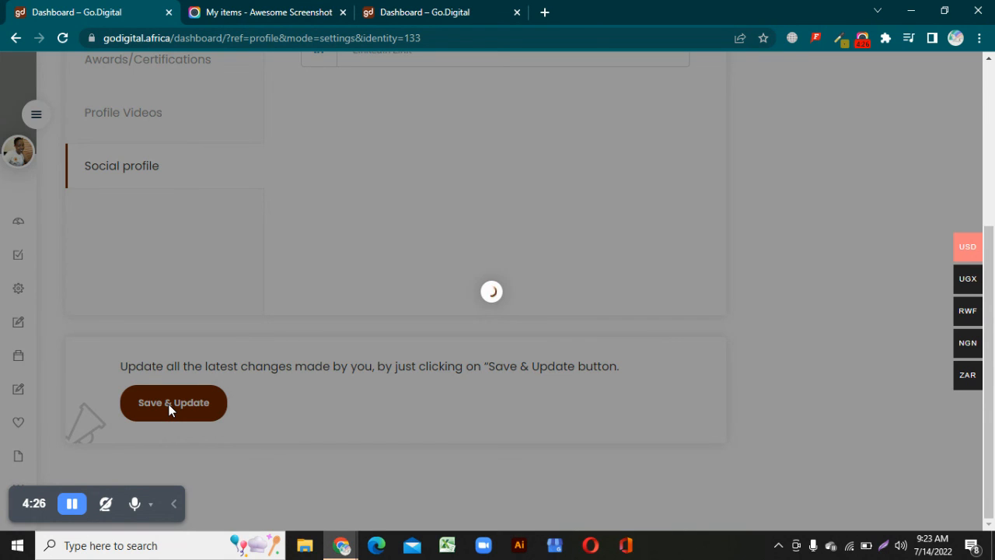